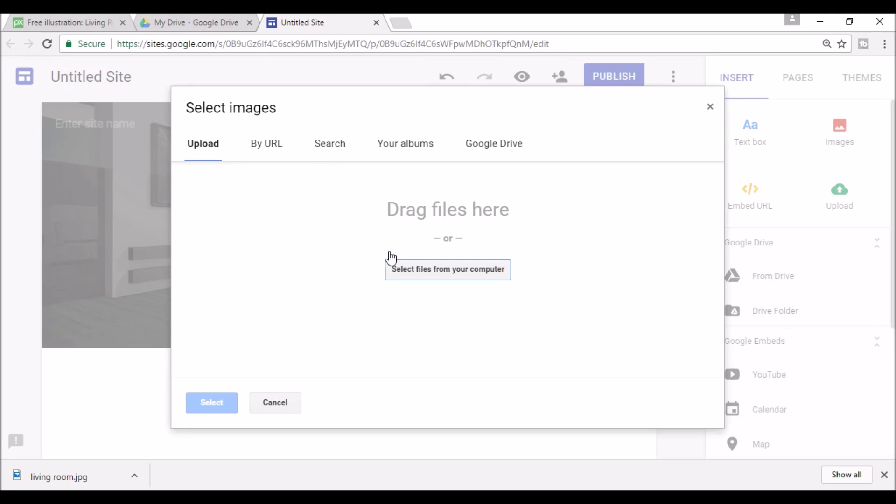
- Upload Rubik's_Cube Transparent.png from the Pictures folder and position it in the site header beside the webpage title
{"action": "left_click", "coordinate": [403, 269]}
{"action": "scroll", "coordinate": [359, 280], "scroll_direction": "down", "scroll_amount": 5}
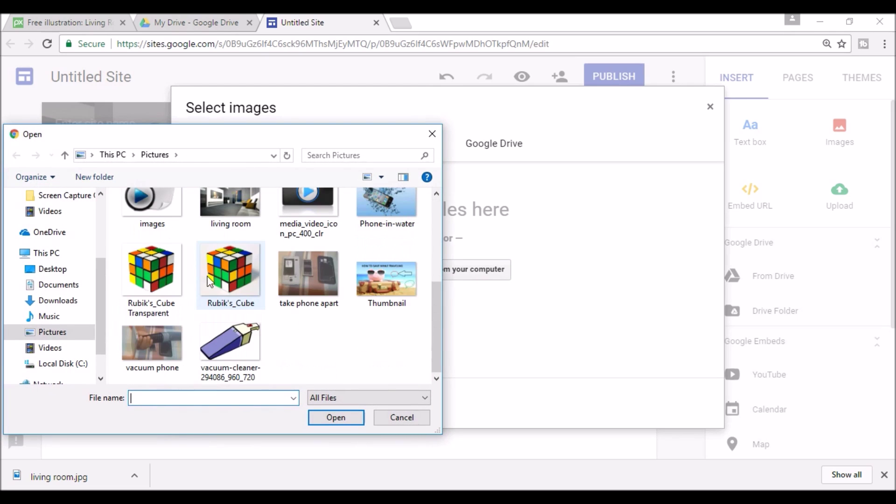
{"action": "left_click", "coordinate": [163, 284]}
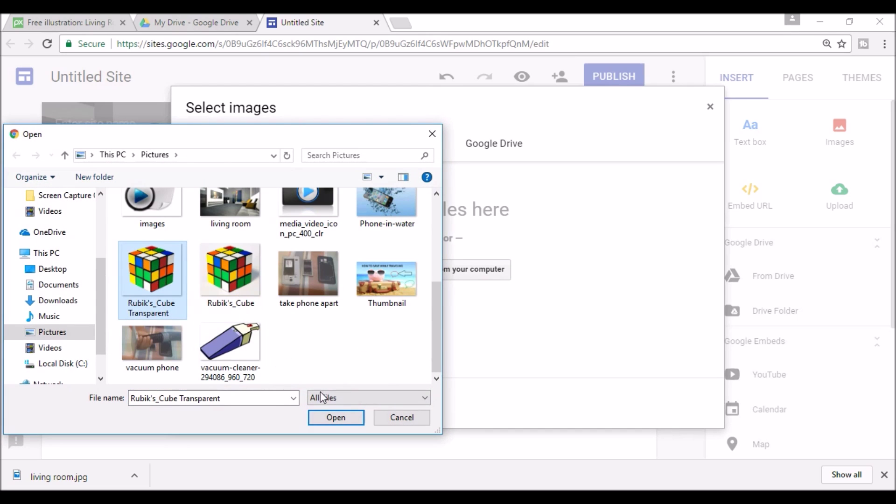
{"action": "left_click", "coordinate": [340, 422]}
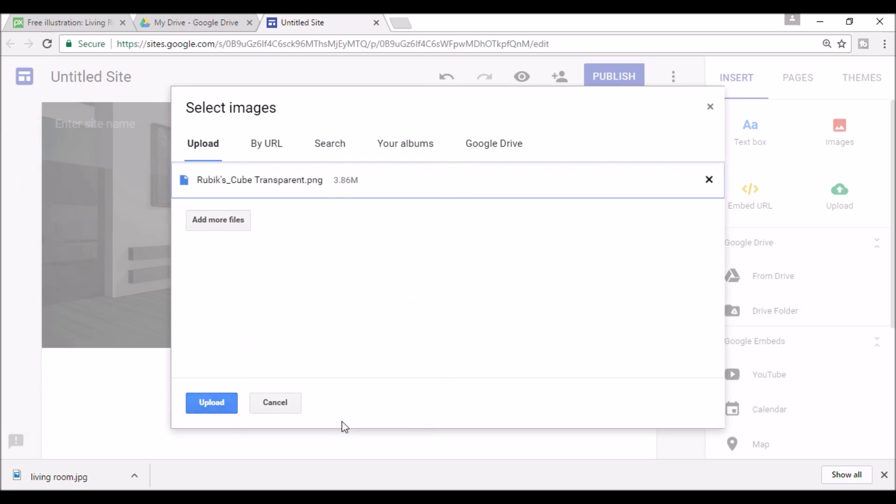
{"action": "left_click", "coordinate": [232, 405]}
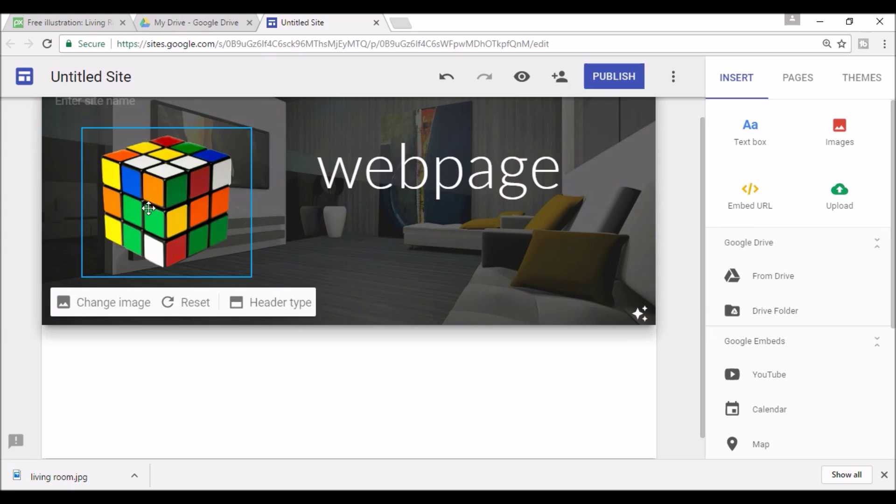
{"action": "left_click_drag", "start_coordinate": [148, 209], "coordinate": [193, 197]}
- Add the Rubik's_Cube image with the white background to the header, between the transparent cube and the title
{"action": "scroll", "coordinate": [193, 197], "scroll_direction": "up", "scroll_amount": 1}
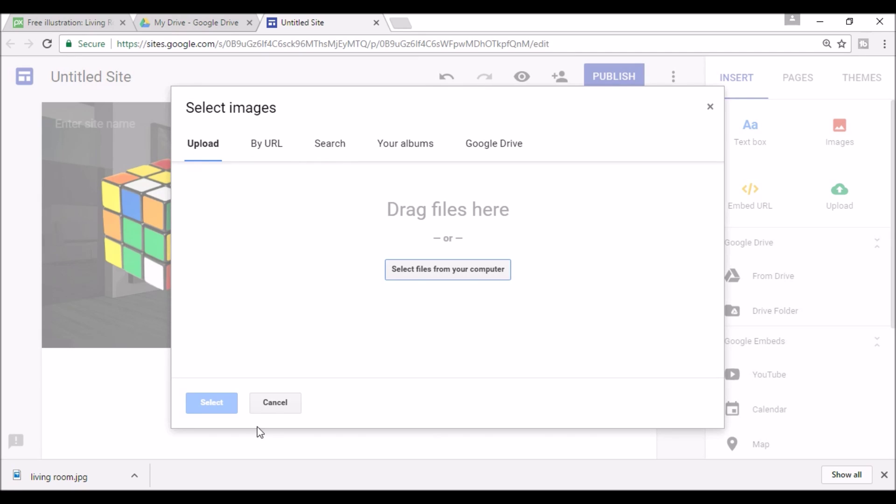
{"action": "left_click", "coordinate": [460, 261]}
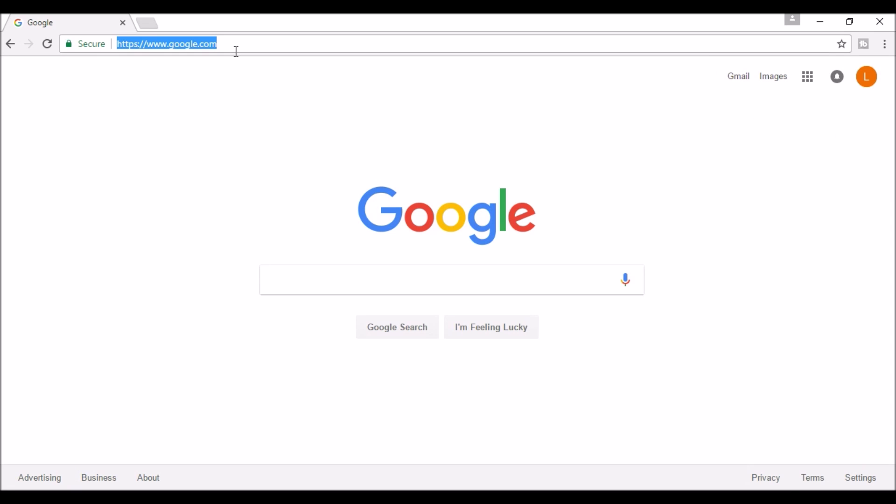
- Search Google for "download paint.net" and open the CNET Download.com page for Paint.NET
{"action": "type", "text": "downlo"}
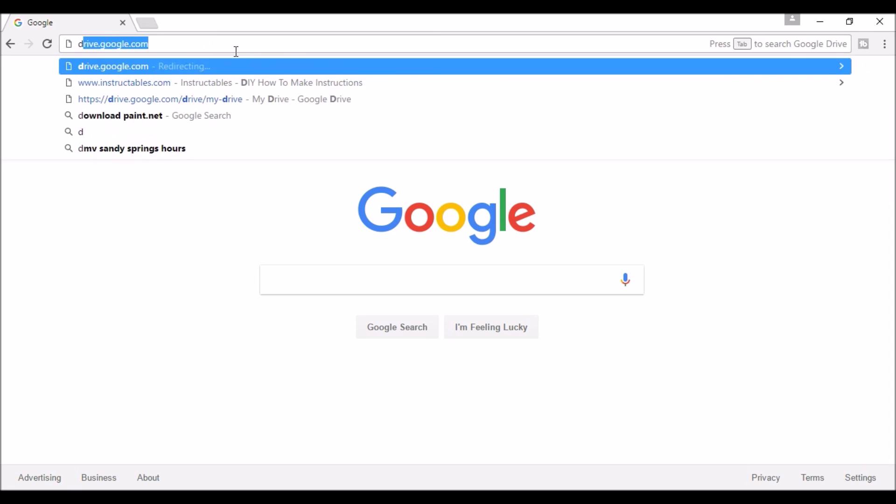
{"action": "type", "text": "ad"}
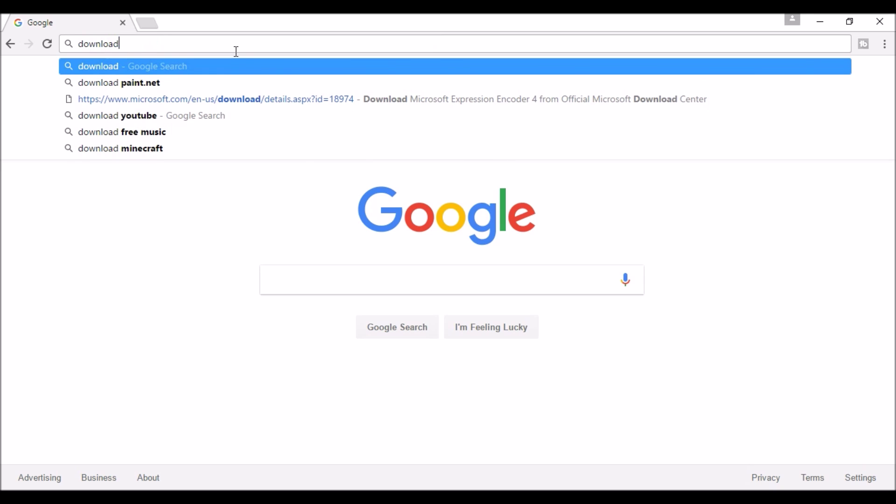
{"action": "type", "text": " p"}
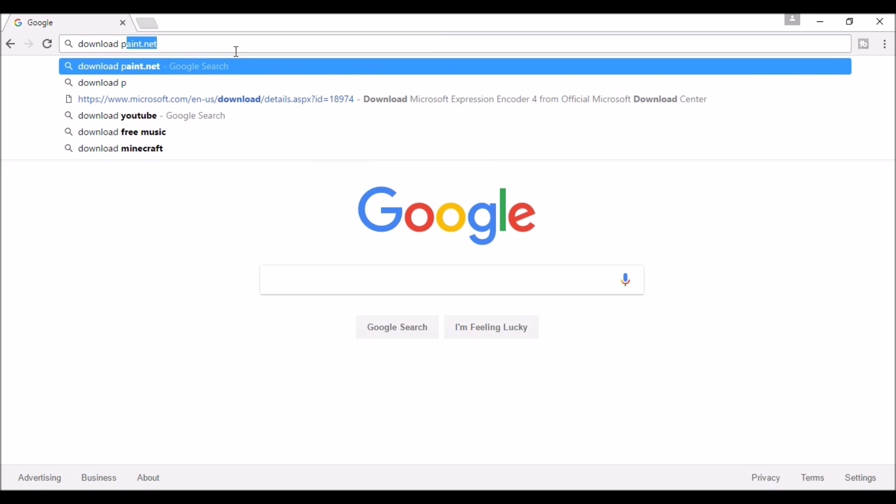
{"action": "type", "text": "aint.net"}
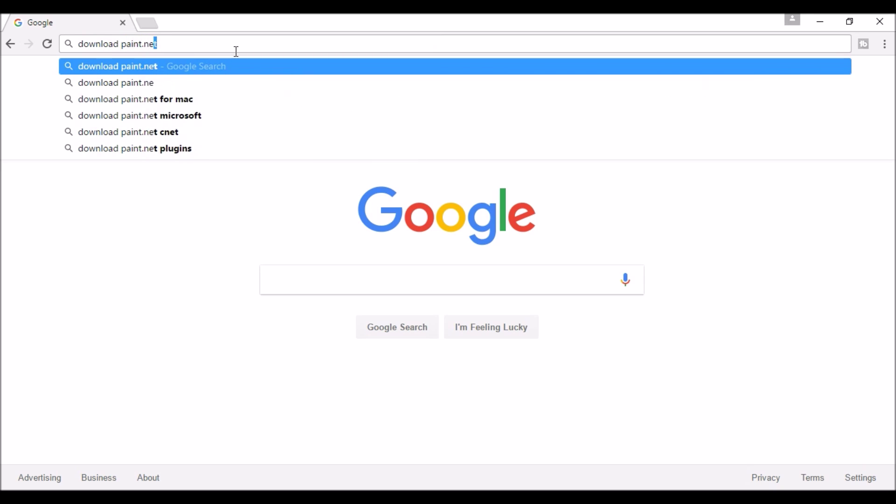
{"action": "key", "text": "Return"}
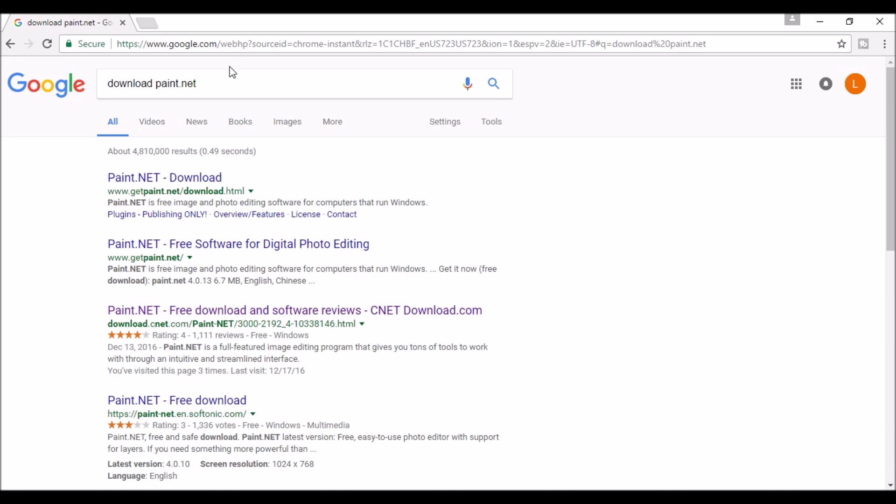
{"action": "left_click", "coordinate": [168, 322]}
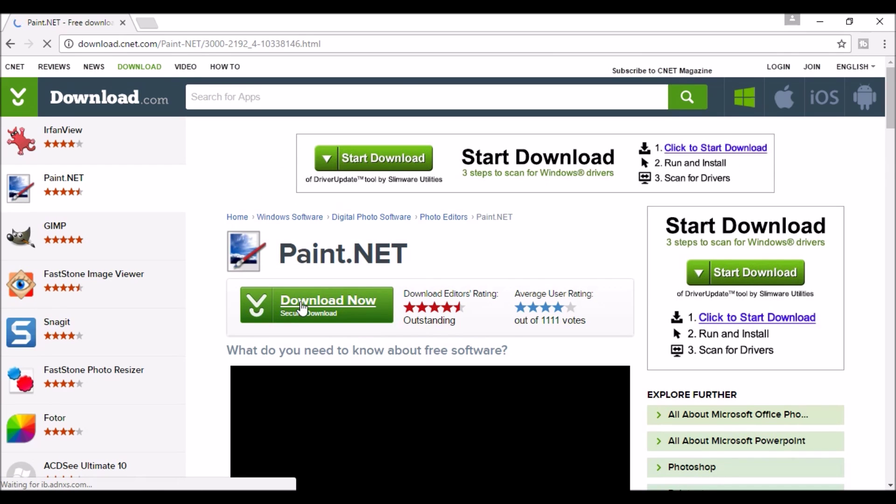
{"action": "scroll", "coordinate": [301, 305], "scroll_direction": "down", "scroll_amount": 1}
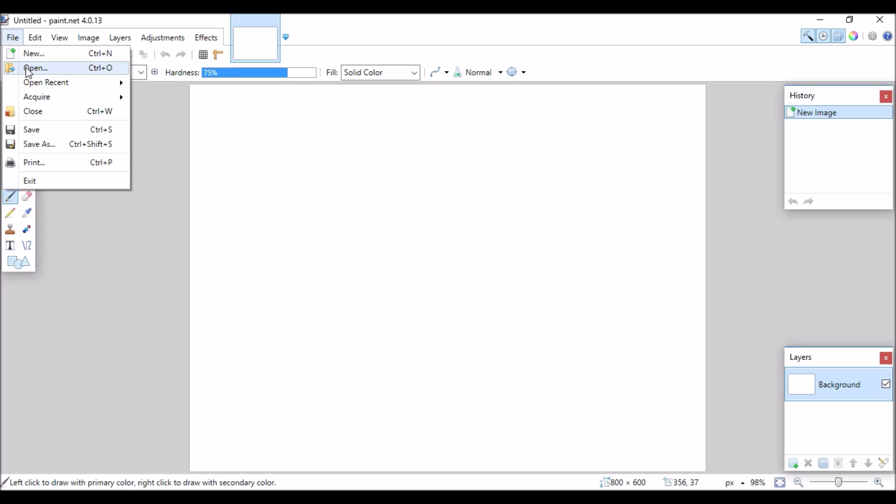
- Switch to paint.net and open the Rubik's_Cube image from the Pictures folder
{"action": "left_click", "coordinate": [29, 69]}
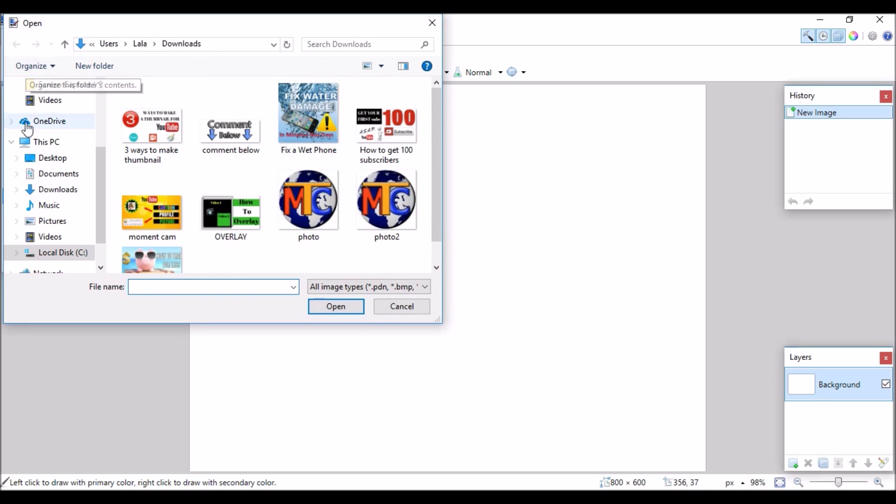
{"action": "left_click", "coordinate": [58, 221]}
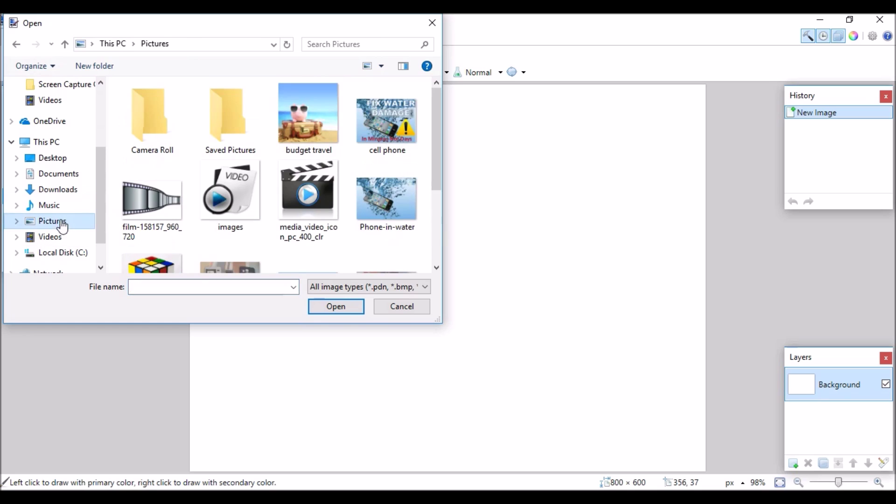
{"action": "left_click_drag", "start_coordinate": [431, 95], "coordinate": [438, 144]}
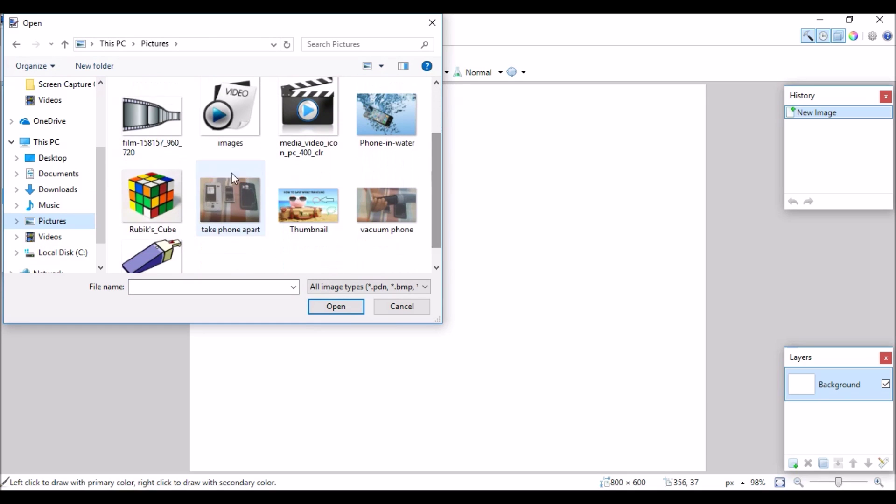
{"action": "left_click", "coordinate": [161, 214]}
{"action": "left_click", "coordinate": [324, 307]}
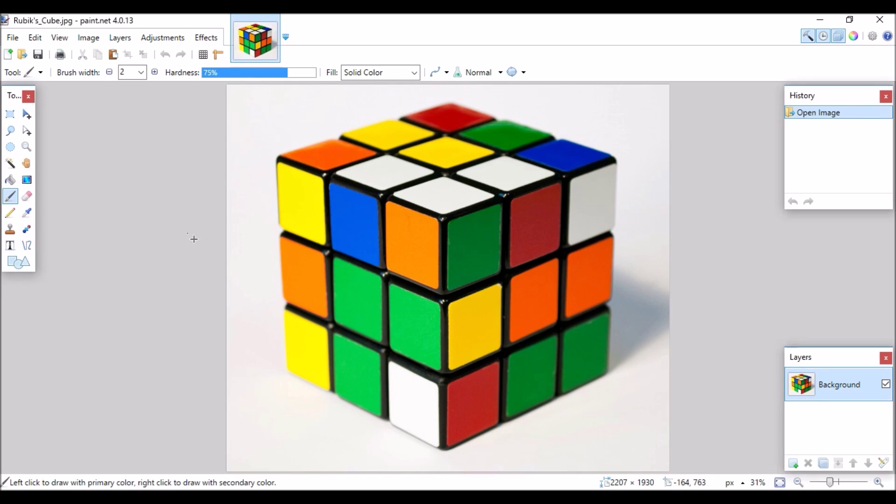
- Try to select the white background around the cube with the Magic Wand at 50% tolerance and erase it
{"action": "left_click", "coordinate": [10, 163]}
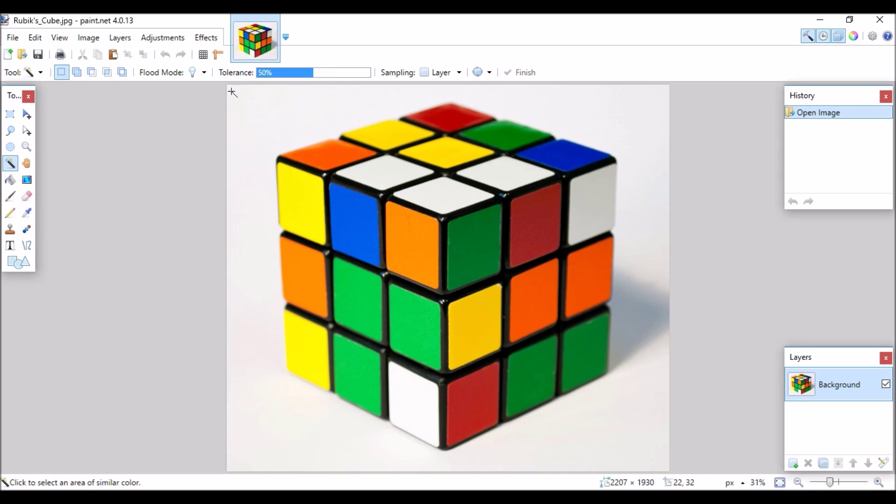
{"action": "left_click", "coordinate": [395, 318]}
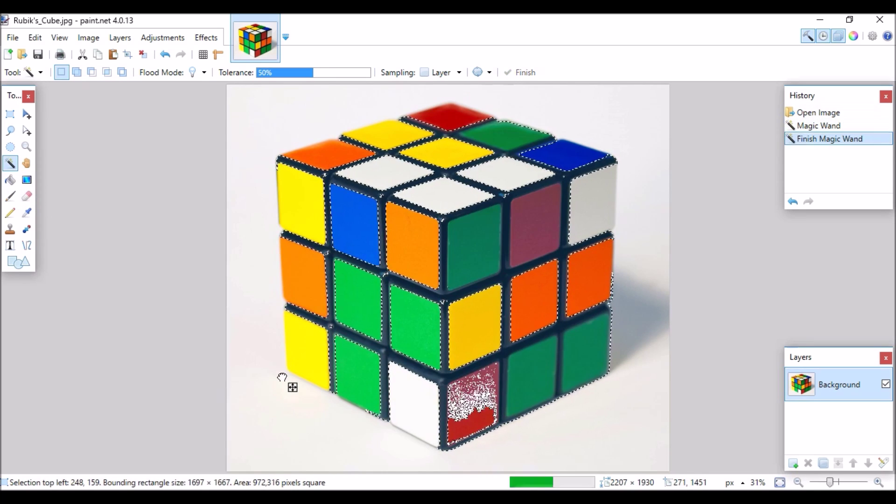
{"action": "left_click", "coordinate": [282, 377]}
{"action": "left_click", "coordinate": [236, 376]}
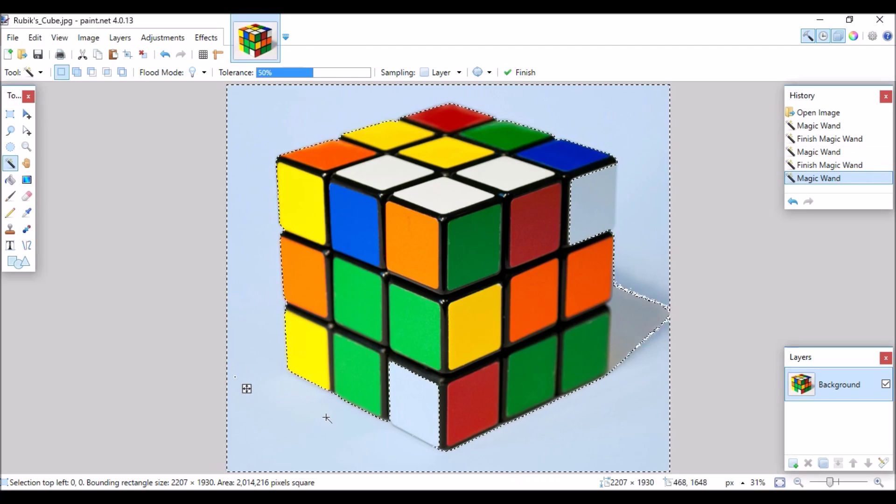
{"action": "left_click", "coordinate": [392, 410]}
{"action": "key", "text": "Delete"}
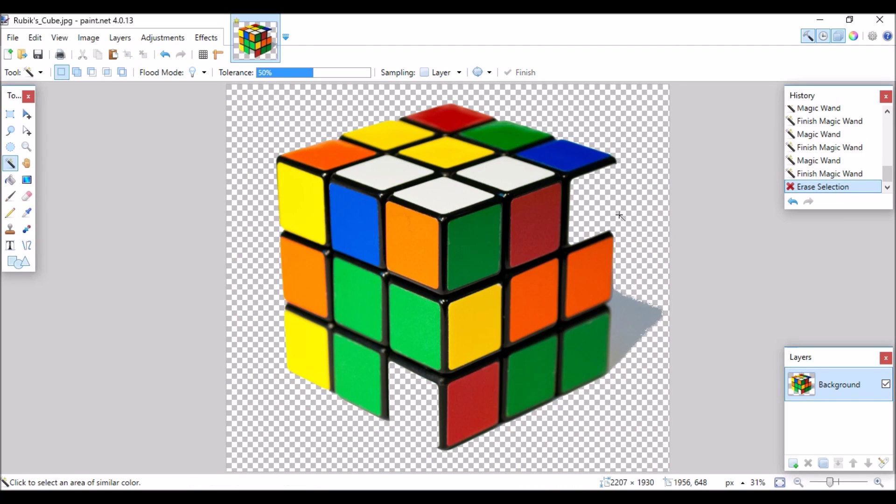
- Undo the background erase and clear the Magic Wand selection
{"action": "key", "text": "ctrl+z"}
{"action": "key", "text": "ctrl+z"}
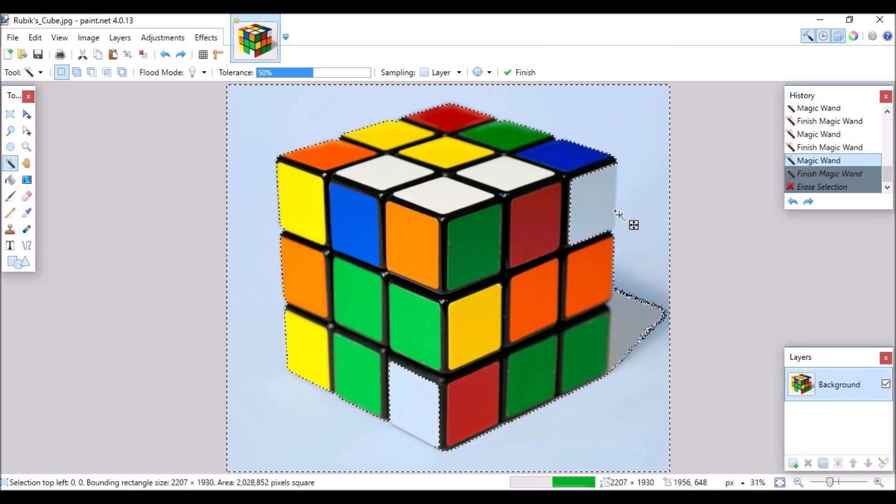
{"action": "key", "text": "Return"}
{"action": "key", "text": "ctrl+d"}
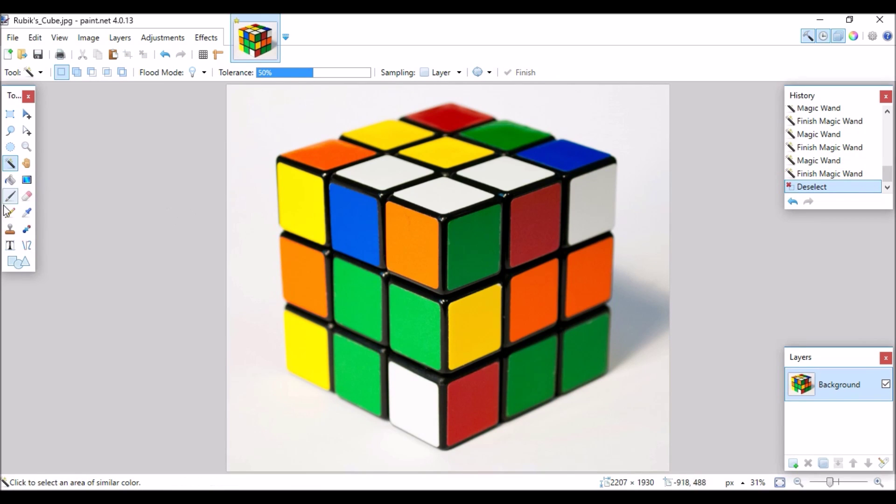
- Draw a black Pencil line along the lower outer edge of the white tile at the cube's bottom corner
{"action": "key", "text": "p"}
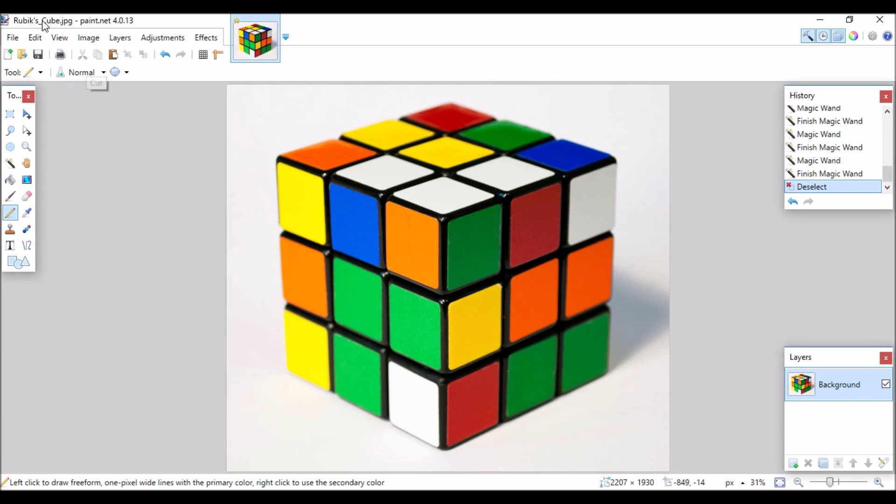
{"action": "left_click", "coordinate": [59, 38]}
{"action": "left_click", "coordinate": [75, 53]}
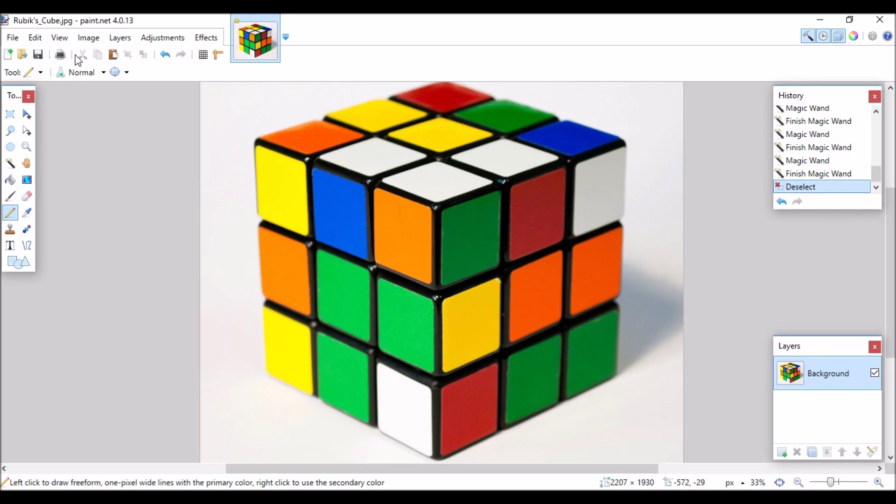
{"action": "left_click", "coordinate": [61, 40]}
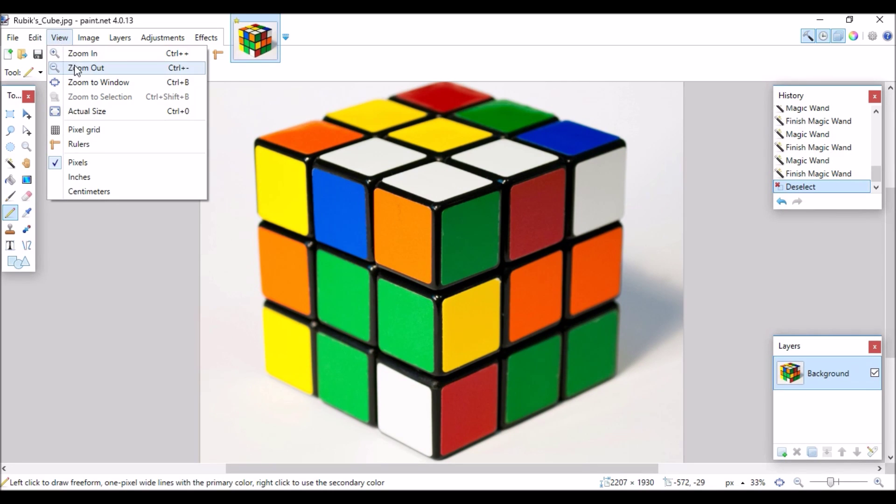
{"action": "left_click", "coordinate": [75, 54]}
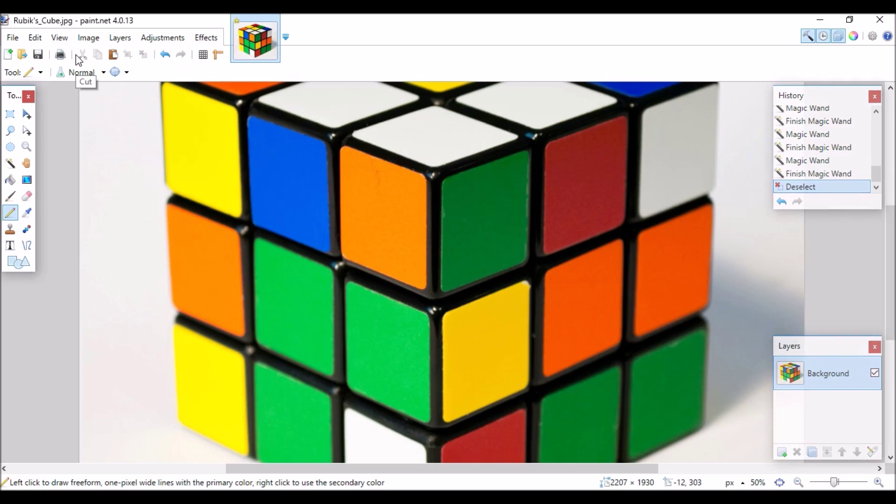
{"action": "key", "text": "ctrl+plus"}
{"action": "key", "text": "ctrl+plus"}
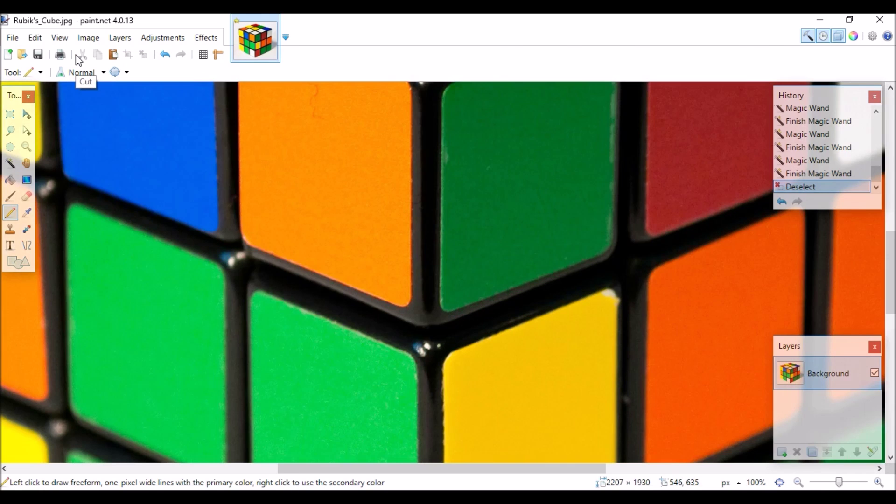
{"action": "scroll", "coordinate": [90, 126], "scroll_direction": "down", "scroll_amount": 10}
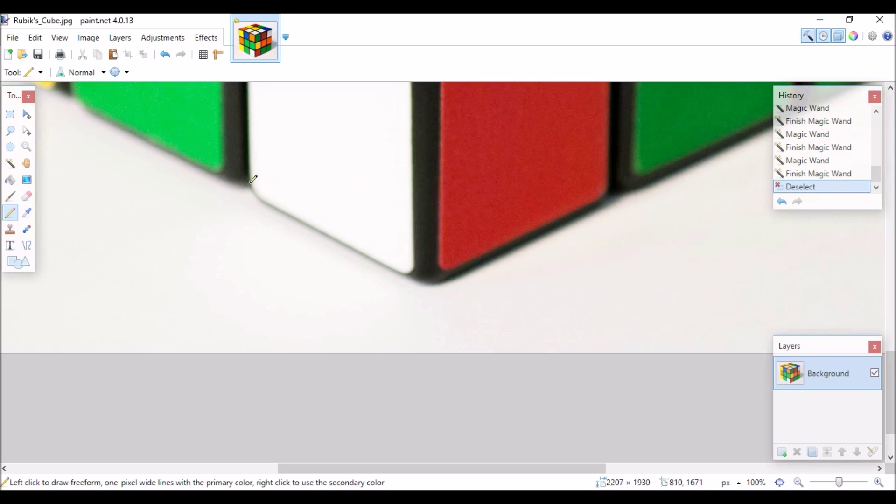
{"action": "left_click_drag", "start_coordinate": [277, 211], "coordinate": [276, 213]}
{"action": "mouse_move", "coordinate": [269, 204]}
{"action": "left_mouse_down"}
{"action": "mouse_move", "coordinate": [409, 271]}
{"action": "mouse_move", "coordinate": [410, 279]}
{"action": "left_mouse_up"}
- Draw a black Pencil line along the outer edge of the white tile at the cube's upper right
{"action": "scroll", "coordinate": [439, 237], "scroll_direction": "up", "scroll_amount": 14}
{"action": "left_click_drag", "start_coordinate": [327, 469], "coordinate": [521, 469]}
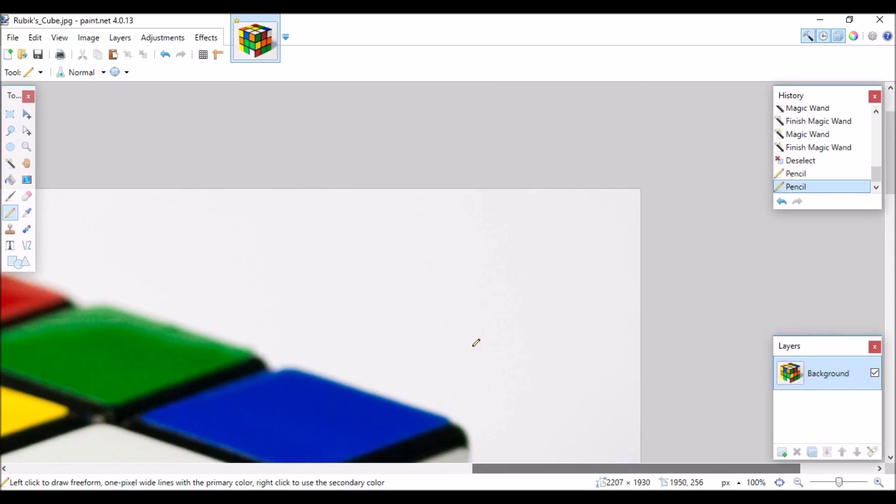
{"action": "scroll", "coordinate": [475, 280], "scroll_direction": "down", "scroll_amount": 3}
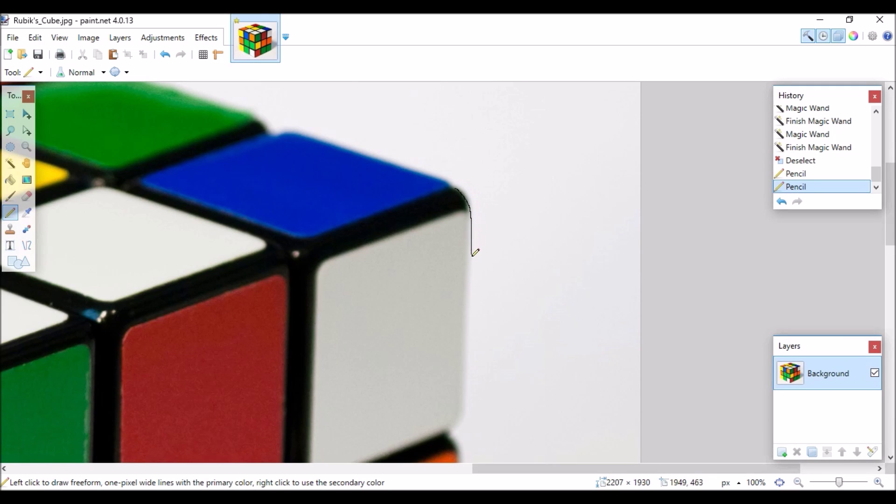
{"action": "mouse_move", "coordinate": [472, 254]}
{"action": "left_mouse_down"}
{"action": "mouse_move", "coordinate": [470, 395]}
{"action": "mouse_move", "coordinate": [453, 444]}
{"action": "left_mouse_up"}
{"action": "left_click", "coordinate": [57, 36]}
{"action": "left_click", "coordinate": [86, 82]}
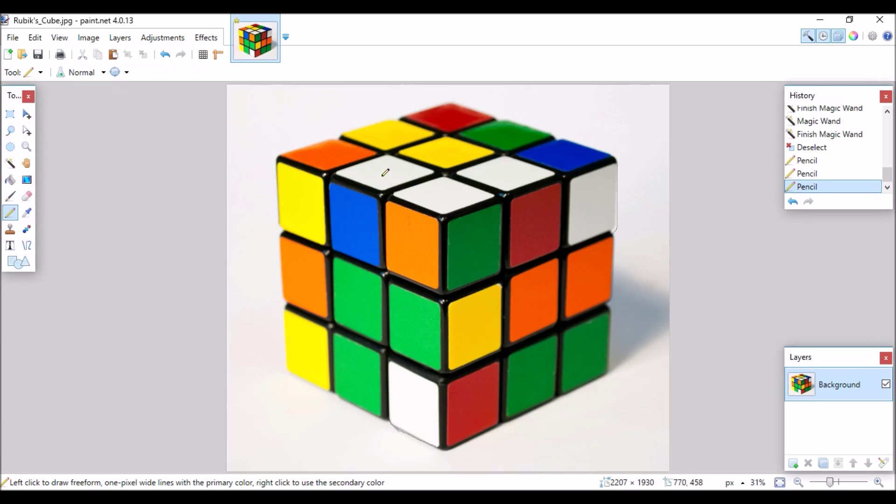
{"action": "key", "text": "ctrl+z"}
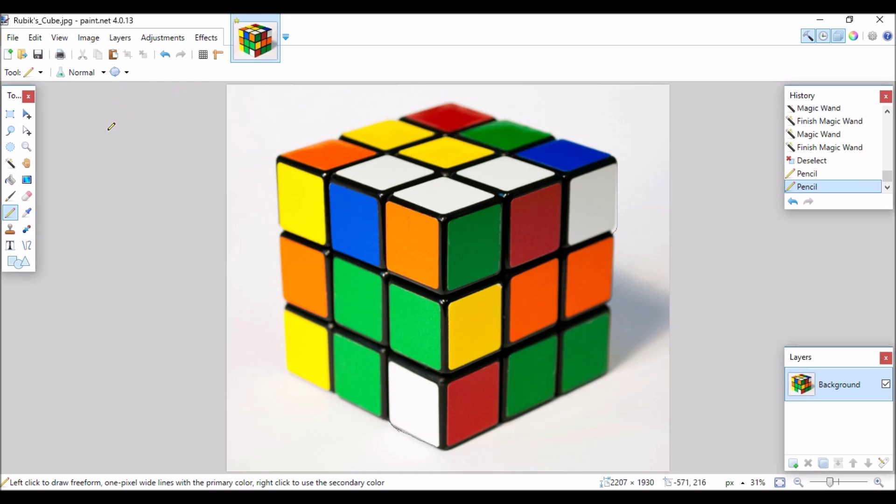
- Select the background around the cube with the Magic Wand at 50% tolerance and erase it, including the grey shadow beside the cube
{"action": "left_click", "coordinate": [10, 165]}
{"action": "left_click", "coordinate": [266, 109]}
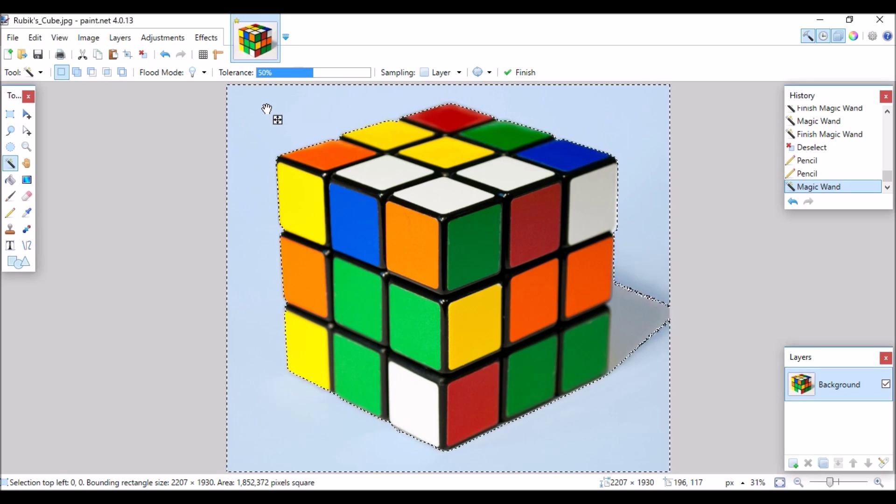
{"action": "key", "text": "Delete"}
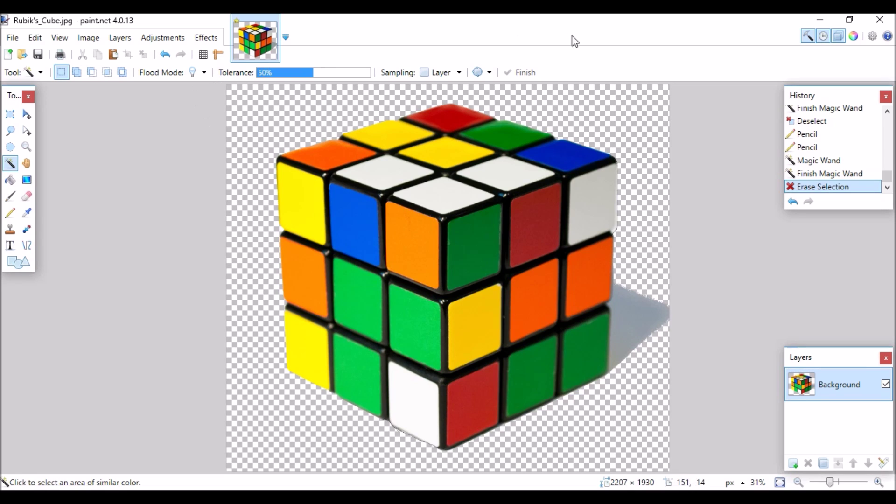
{"action": "left_click", "coordinate": [617, 301]}
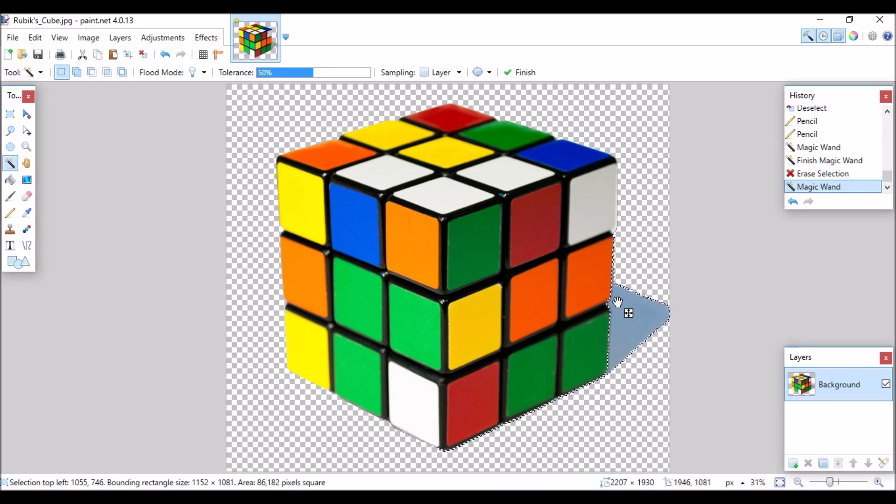
{"action": "key", "text": "Delete"}
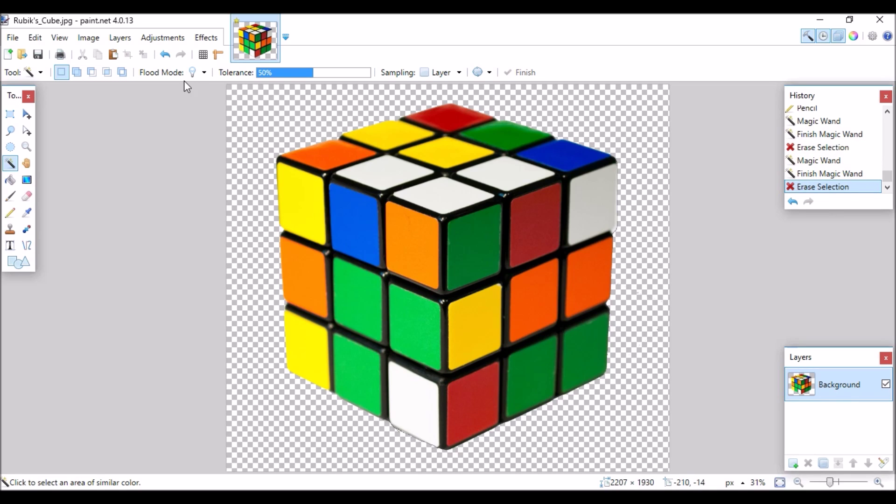
- Erase the stray pencil marks below the black edge between the bottom green and white tiles using the Eraser at width 2
{"action": "key", "text": "ctrl+plus"}
{"action": "key", "text": "ctrl+plus"}
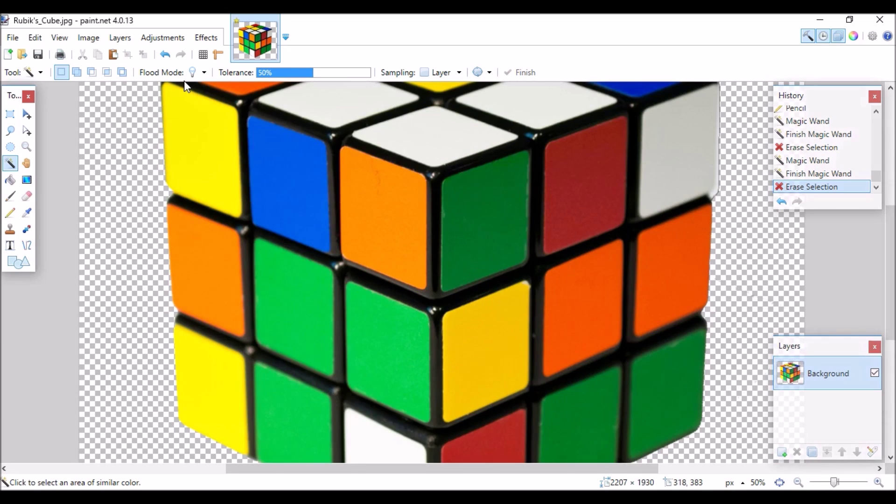
{"action": "scroll", "coordinate": [239, 139], "scroll_direction": "down", "scroll_amount": 5}
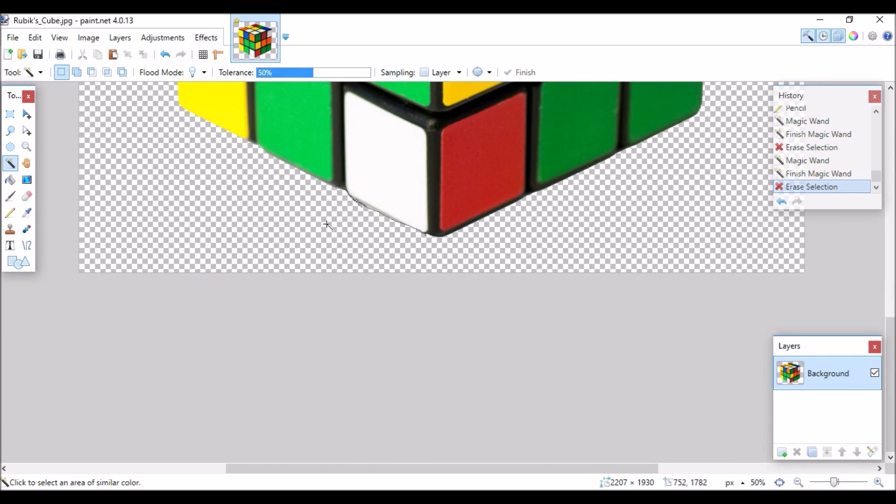
{"action": "scroll", "coordinate": [325, 223], "scroll_direction": "up", "scroll_amount": 4}
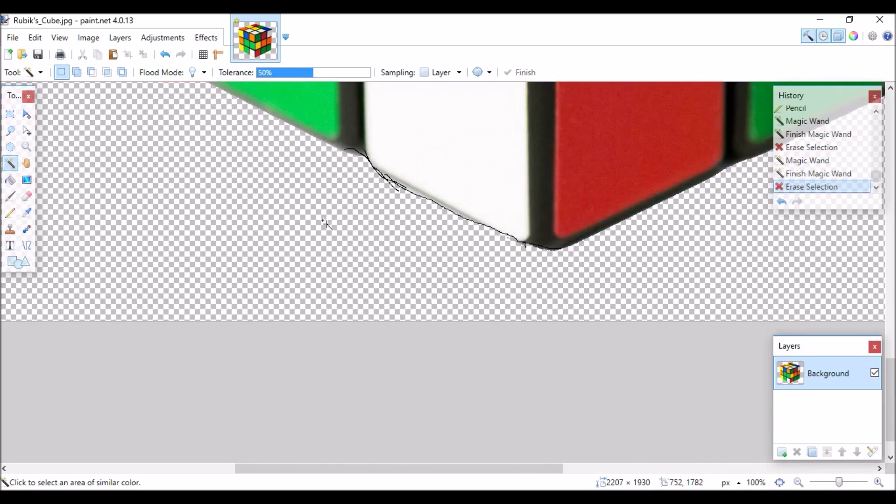
{"action": "scroll", "coordinate": [325, 222], "scroll_direction": "up", "scroll_amount": 1}
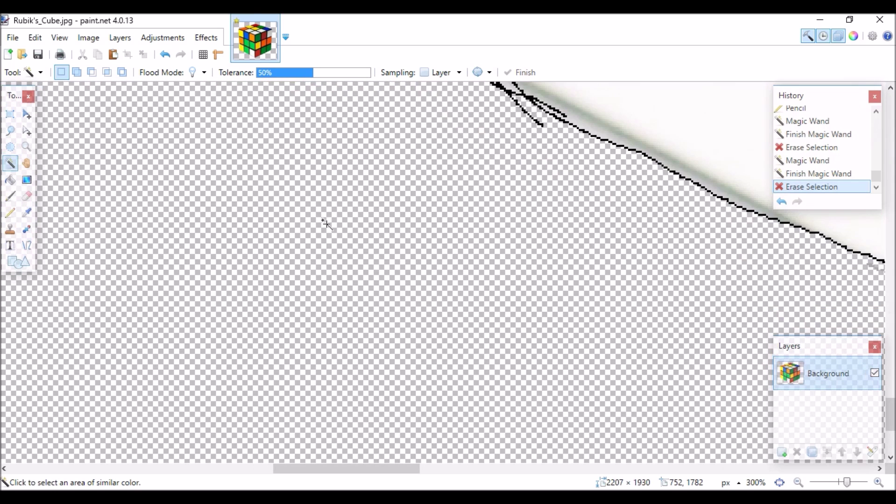
{"action": "scroll", "coordinate": [417, 231], "scroll_direction": "up", "scroll_amount": 3}
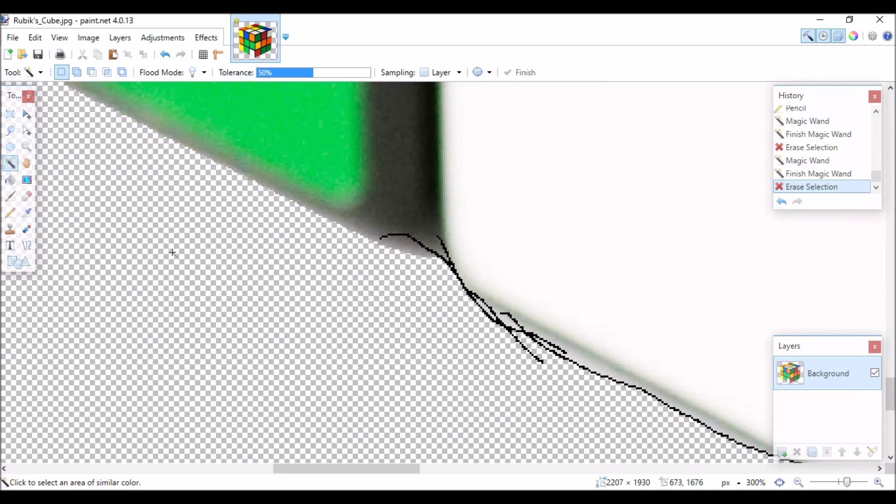
{"action": "left_click", "coordinate": [25, 200]}
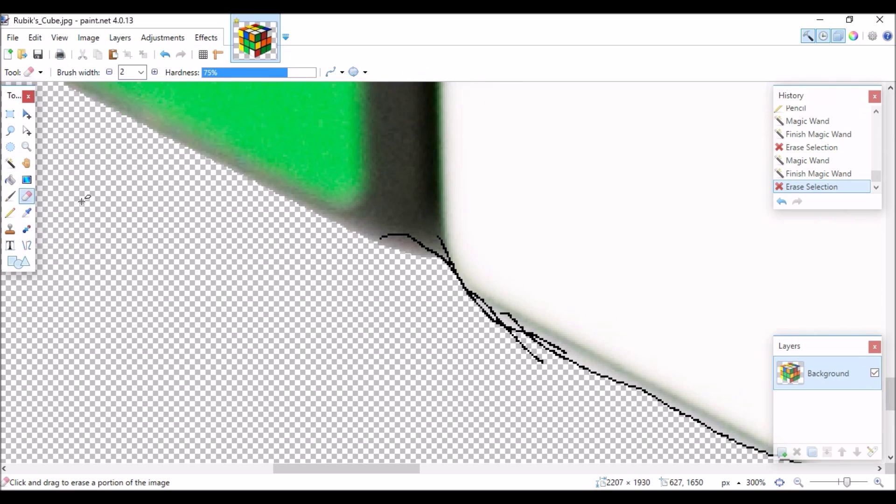
{"action": "left_click_drag", "start_coordinate": [380, 239], "coordinate": [384, 237]}
{"action": "mouse_move", "coordinate": [382, 238]}
{"action": "left_mouse_down"}
{"action": "mouse_move", "coordinate": [415, 243]}
{"action": "mouse_move", "coordinate": [395, 247]}
{"action": "mouse_move", "coordinate": [441, 242]}
{"action": "mouse_move", "coordinate": [439, 255]}
{"action": "mouse_move", "coordinate": [445, 240]}
{"action": "mouse_move", "coordinate": [422, 250]}
{"action": "left_mouse_up"}
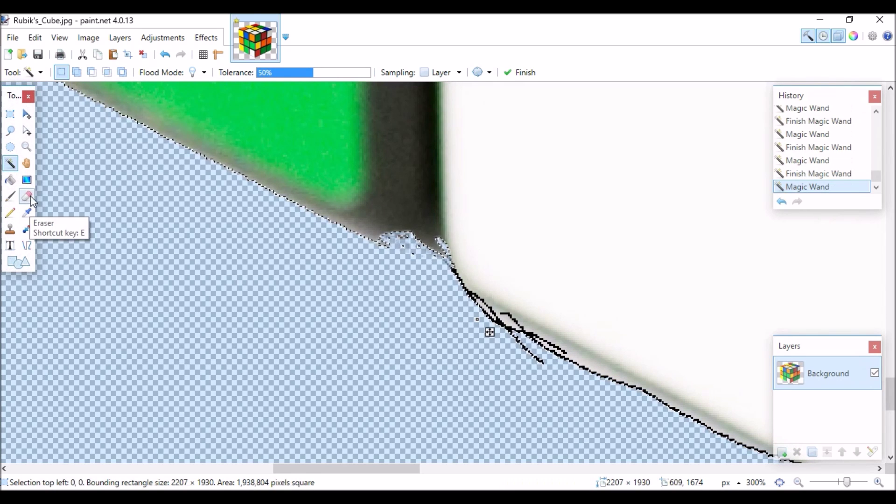
- Clear the selection and erase the pencil marks around the white bottom tile's lower-left corner with the Eraser at width 1
{"action": "key", "text": "ctrl+d"}
{"action": "left_click", "coordinate": [27, 197]}
{"action": "left_click_drag", "start_coordinate": [451, 269], "coordinate": [455, 274]}
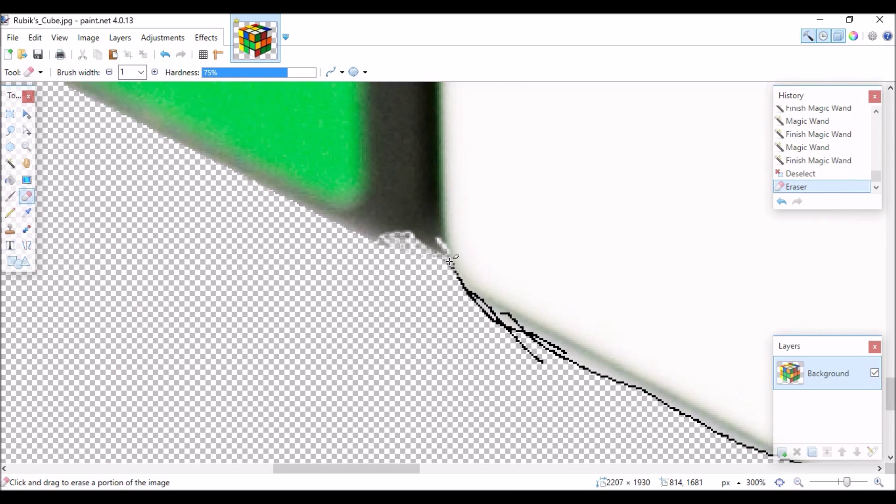
{"action": "left_click", "coordinate": [452, 271]}
{"action": "left_click", "coordinate": [454, 273]}
{"action": "left_click", "coordinate": [455, 275]}
{"action": "left_click_drag", "start_coordinate": [512, 330], "coordinate": [505, 328]}
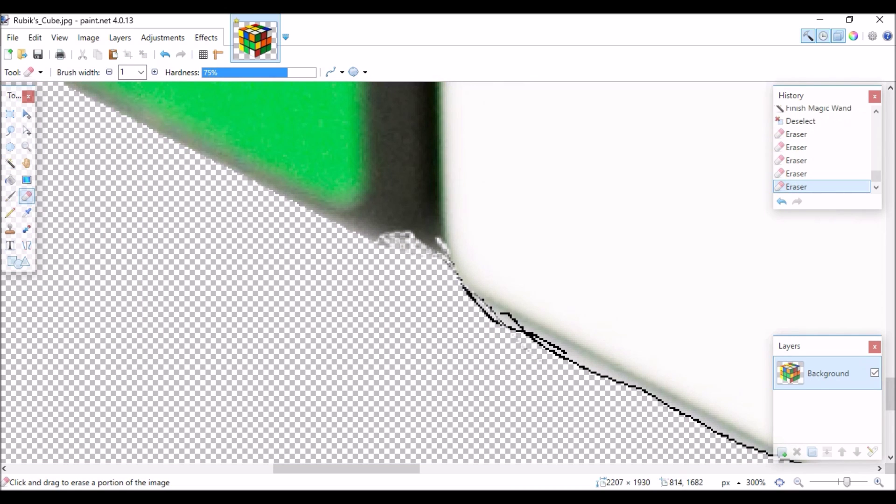
{"action": "left_click", "coordinate": [438, 255]}
{"action": "left_click_drag", "start_coordinate": [441, 260], "coordinate": [444, 263]}
- Erase the overlapping pencil strokes just past the white bottom tile's lower-left corner with the width 1 Eraser
{"action": "scroll", "coordinate": [486, 359], "scroll_direction": "up", "scroll_amount": 6, "text": "ctrl"}
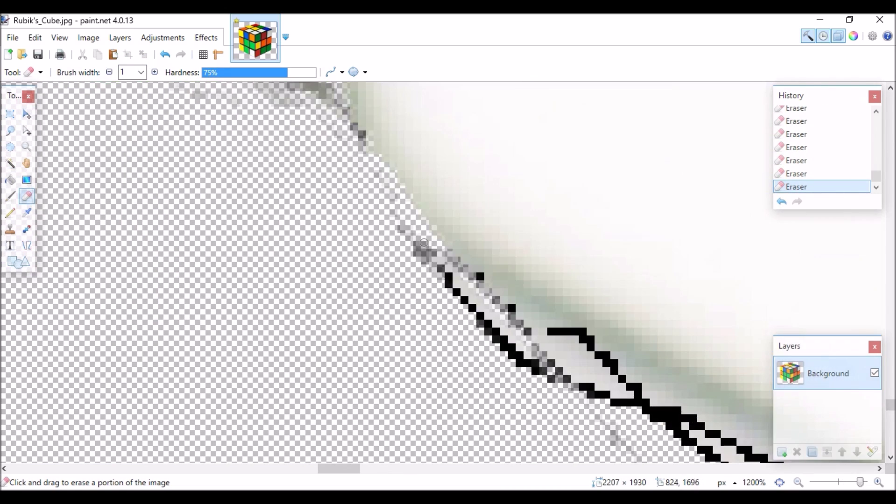
{"action": "left_click_drag", "start_coordinate": [509, 353], "coordinate": [484, 323]}
{"action": "scroll", "coordinate": [484, 323], "scroll_direction": "down", "scroll_amount": 2}
{"action": "mouse_move", "coordinate": [338, 469]}
{"action": "left_mouse_down"}
{"action": "mouse_move", "coordinate": [400, 480]}
{"action": "mouse_move", "coordinate": [350, 473]}
{"action": "left_mouse_up"}
{"action": "mouse_move", "coordinate": [280, 171]}
{"action": "left_mouse_down"}
{"action": "mouse_move", "coordinate": [316, 180]}
{"action": "mouse_move", "coordinate": [339, 205]}
{"action": "left_mouse_up"}
{"action": "left_click_drag", "start_coordinate": [264, 197], "coordinate": [348, 252]}
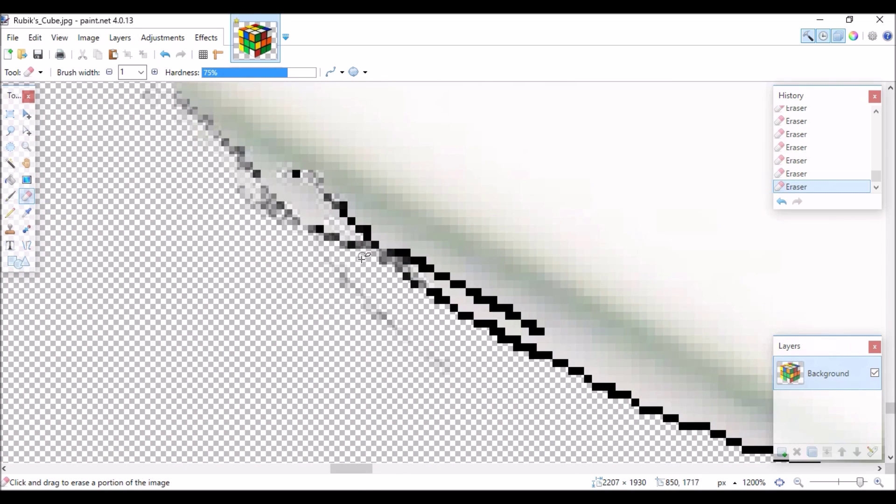
- Set the Eraser width to 3 and erase the pencil line along the white bottom tile's lower edge
{"action": "left_click", "coordinate": [140, 72]}
{"action": "left_click", "coordinate": [135, 100]}
{"action": "mouse_move", "coordinate": [166, 100]}
{"action": "left_mouse_down"}
{"action": "mouse_move", "coordinate": [250, 171]}
{"action": "mouse_move", "coordinate": [299, 181]}
{"action": "mouse_move", "coordinate": [392, 324]}
{"action": "left_mouse_up"}
{"action": "left_click_drag", "start_coordinate": [355, 468], "coordinate": [364, 468]}
{"action": "mouse_move", "coordinate": [123, 213]}
{"action": "left_mouse_down"}
{"action": "mouse_move", "coordinate": [132, 228]}
{"action": "mouse_move", "coordinate": [208, 273]}
{"action": "mouse_move", "coordinate": [309, 314]}
{"action": "mouse_move", "coordinate": [371, 373]}
{"action": "left_mouse_up"}
{"action": "scroll", "coordinate": [355, 380], "scroll_direction": "down", "scroll_amount": 3}
{"action": "mouse_move", "coordinate": [363, 469]}
{"action": "left_mouse_down"}
{"action": "mouse_move", "coordinate": [396, 475]}
{"action": "mouse_move", "coordinate": [370, 472]}
{"action": "left_mouse_up"}
{"action": "left_click_drag", "start_coordinate": [229, 173], "coordinate": [503, 283]}
{"action": "left_click_drag", "start_coordinate": [365, 476], "coordinate": [385, 474]}
{"action": "left_click_drag", "start_coordinate": [42, 254], "coordinate": [376, 441]}
{"action": "scroll", "coordinate": [379, 443], "scroll_direction": "down", "scroll_amount": 7}
{"action": "left_click_drag", "start_coordinate": [378, 470], "coordinate": [416, 478]}
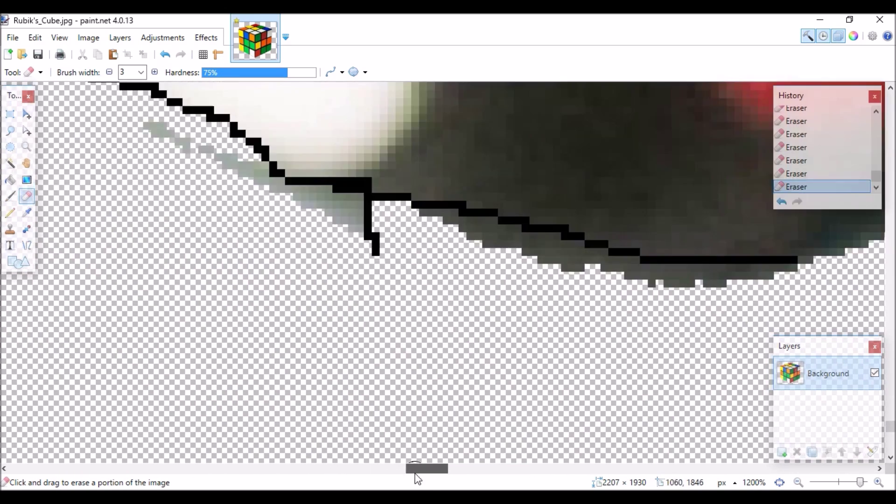
- Erase the pencil marks around the cube's bottom corner, undoing the first long eraser stroke
{"action": "scroll", "coordinate": [402, 444], "scroll_direction": "up", "scroll_amount": 2}
{"action": "left_click", "coordinate": [4, 468]}
{"action": "mouse_move", "coordinate": [192, 130]}
{"action": "left_mouse_down"}
{"action": "mouse_move", "coordinate": [432, 230]}
{"action": "mouse_move", "coordinate": [757, 332]}
{"action": "left_mouse_up"}
{"action": "key", "text": "ctrl+z"}
{"action": "left_click_drag", "start_coordinate": [447, 234], "coordinate": [506, 256]}
{"action": "mouse_move", "coordinate": [494, 286]}
{"action": "left_mouse_down"}
{"action": "mouse_move", "coordinate": [664, 370]}
{"action": "mouse_move", "coordinate": [653, 346]}
{"action": "mouse_move", "coordinate": [540, 280]}
{"action": "mouse_move", "coordinate": [609, 317]}
{"action": "left_mouse_up"}
{"action": "left_click_drag", "start_coordinate": [413, 470], "coordinate": [442, 472]}
{"action": "mouse_move", "coordinate": [529, 411]}
{"action": "left_mouse_down"}
{"action": "mouse_move", "coordinate": [498, 424]}
{"action": "mouse_move", "coordinate": [495, 414]}
{"action": "mouse_move", "coordinate": [113, 355]}
{"action": "left_mouse_up"}
- Erase the leftover pencil pixels along the white bottom tile's lower edge with the Eraser at width 3
{"action": "left_click_drag", "start_coordinate": [431, 470], "coordinate": [395, 471]}
{"action": "scroll", "coordinate": [139, 137], "scroll_direction": "up", "scroll_amount": 1}
{"action": "left_click", "coordinate": [141, 72]}
{"action": "left_click", "coordinate": [130, 105]}
{"action": "left_click_drag", "start_coordinate": [128, 133], "coordinate": [506, 252]}
- Erase the black pencil line along the outer vertical edge of the upper-right white tile and fit the whole image in view
{"action": "left_click_drag", "start_coordinate": [404, 470], "coordinate": [420, 470]}
{"action": "scroll", "coordinate": [308, 245], "scroll_direction": "down", "scroll_amount": 1}
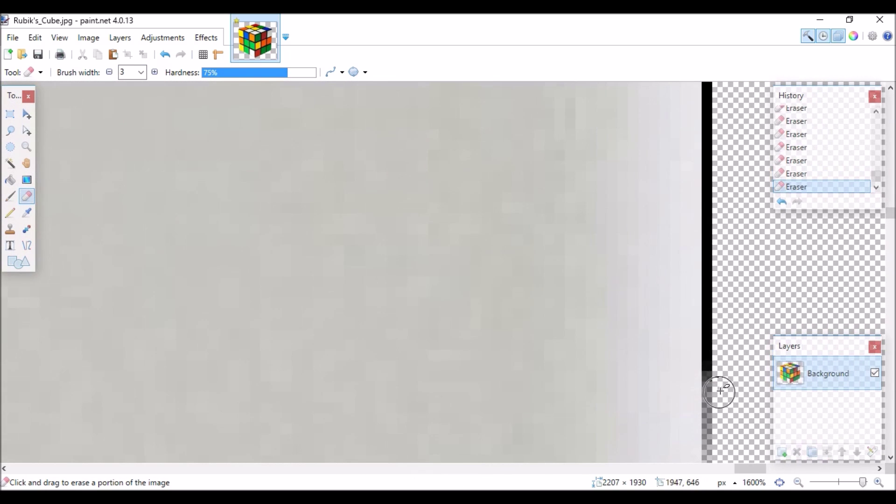
{"action": "left_click_drag", "start_coordinate": [726, 384], "coordinate": [728, 282]}
{"action": "scroll", "coordinate": [727, 282], "scroll_direction": "up", "scroll_amount": 1}
{"action": "left_click_drag", "start_coordinate": [722, 427], "coordinate": [713, 231]}
{"action": "scroll", "coordinate": [720, 380], "scroll_direction": "up", "scroll_amount": 1}
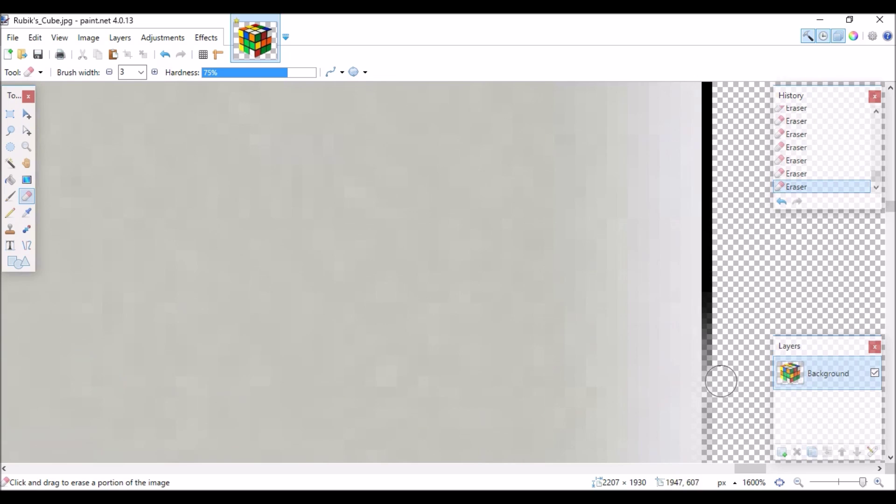
{"action": "mouse_move", "coordinate": [721, 379]}
{"action": "left_mouse_down"}
{"action": "mouse_move", "coordinate": [690, 368]}
{"action": "mouse_move", "coordinate": [726, 264]}
{"action": "left_mouse_up"}
{"action": "scroll", "coordinate": [726, 264], "scroll_direction": "up", "scroll_amount": 1}
{"action": "mouse_move", "coordinate": [710, 190]}
{"action": "left_mouse_down"}
{"action": "mouse_move", "coordinate": [722, 265]}
{"action": "mouse_move", "coordinate": [723, 423]}
{"action": "left_mouse_up"}
{"action": "scroll", "coordinate": [724, 423], "scroll_direction": "up", "scroll_amount": 1}
{"action": "left_click_drag", "start_coordinate": [724, 420], "coordinate": [733, 377]}
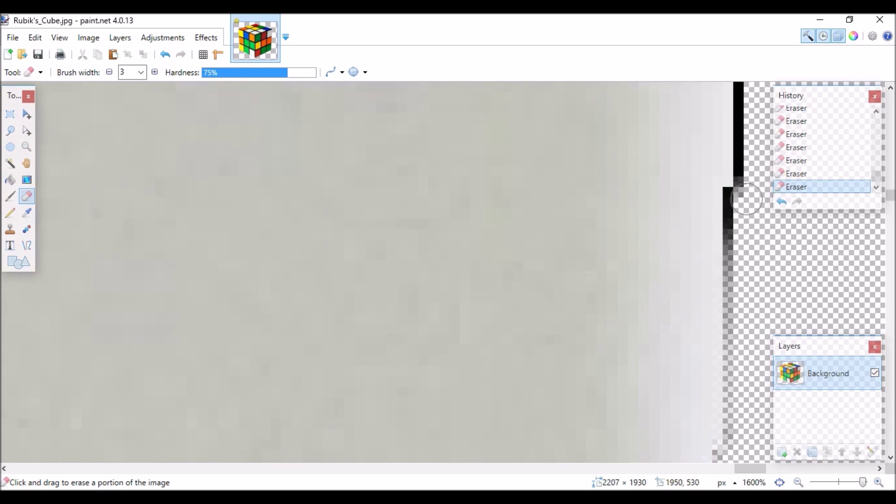
{"action": "scroll", "coordinate": [867, 349], "scroll_direction": "up", "scroll_amount": 2}
{"action": "mouse_move", "coordinate": [642, 405]}
{"action": "left_mouse_down"}
{"action": "mouse_move", "coordinate": [644, 424]}
{"action": "mouse_move", "coordinate": [648, 264]}
{"action": "mouse_move", "coordinate": [634, 260]}
{"action": "mouse_move", "coordinate": [637, 420]}
{"action": "left_mouse_up"}
{"action": "scroll", "coordinate": [645, 411], "scroll_direction": "up", "scroll_amount": 1}
{"action": "scroll", "coordinate": [640, 428], "scroll_direction": "up", "scroll_amount": 3}
{"action": "mouse_move", "coordinate": [642, 435]}
{"action": "left_mouse_down"}
{"action": "mouse_move", "coordinate": [646, 445]}
{"action": "mouse_move", "coordinate": [649, 174]}
{"action": "left_mouse_up"}
{"action": "scroll", "coordinate": [649, 262], "scroll_direction": "up", "scroll_amount": 4}
{"action": "mouse_move", "coordinate": [643, 395]}
{"action": "left_mouse_down"}
{"action": "mouse_move", "coordinate": [641, 308]}
{"action": "mouse_move", "coordinate": [643, 432]}
{"action": "mouse_move", "coordinate": [646, 171]}
{"action": "left_mouse_up"}
{"action": "scroll", "coordinate": [644, 427], "scroll_direction": "up", "scroll_amount": 4}
{"action": "scroll", "coordinate": [639, 145], "scroll_direction": "up", "scroll_amount": 3}
{"action": "left_click_drag", "start_coordinate": [632, 116], "coordinate": [631, 113]}
{"action": "key", "text": "ctrl+b"}
- Save the image as a PNG named Rubik's_Cube in the Pictures folder and check the preview in the save settings
{"action": "left_click", "coordinate": [13, 37]}
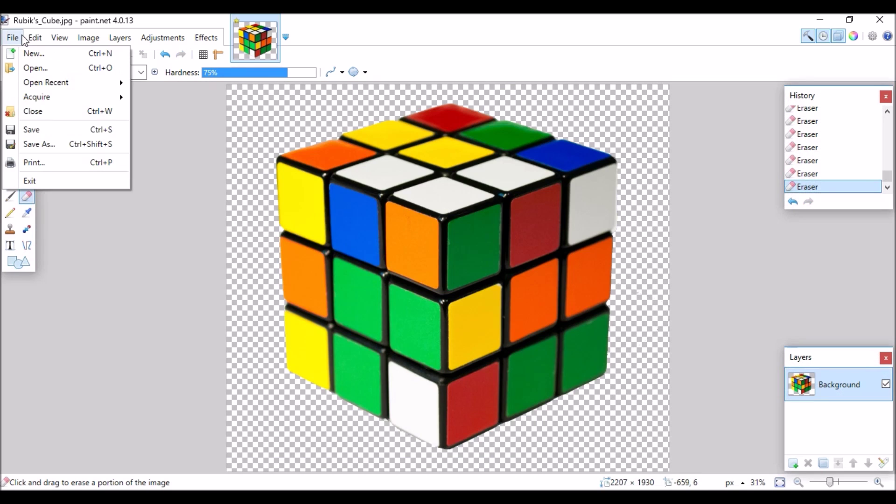
{"action": "left_click", "coordinate": [16, 41]}
{"action": "left_click", "coordinate": [14, 40]}
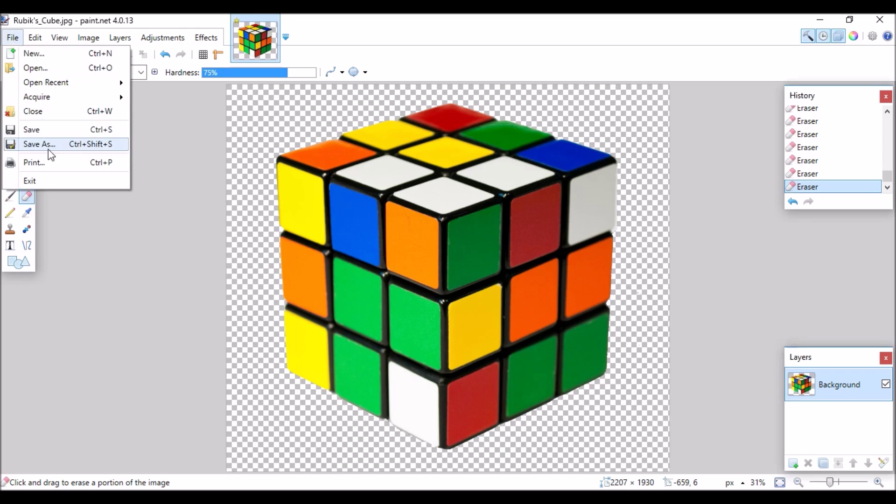
{"action": "left_click", "coordinate": [49, 150]}
{"action": "left_click", "coordinate": [140, 278]}
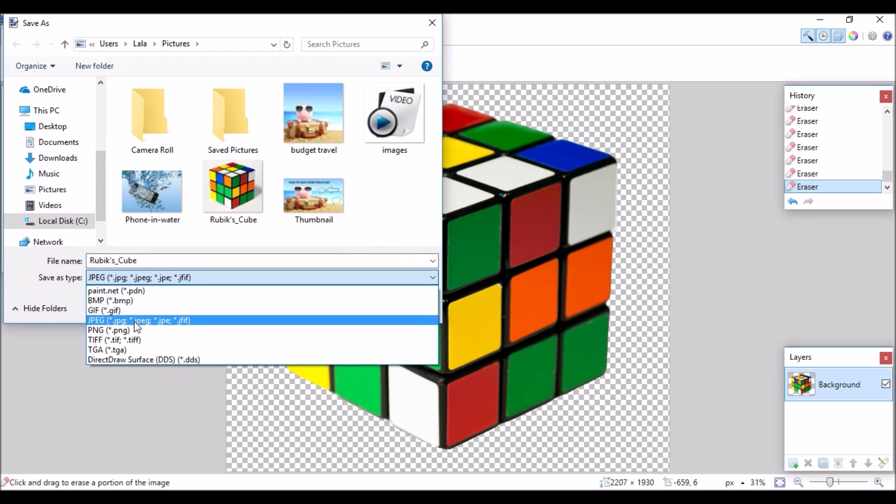
{"action": "left_click", "coordinate": [124, 330]}
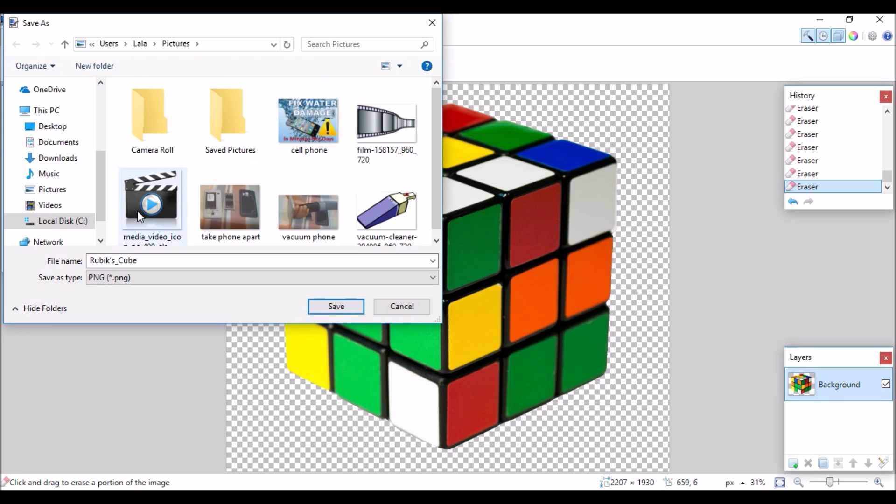
{"action": "left_click", "coordinate": [50, 191]}
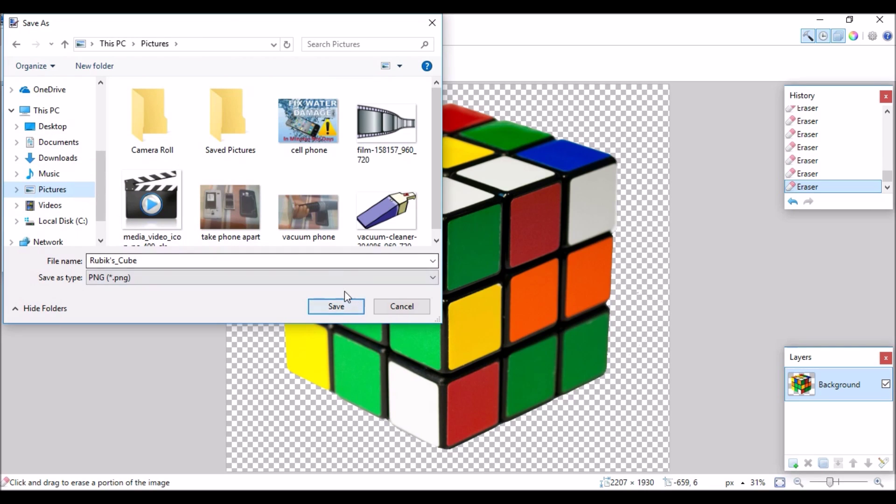
{"action": "left_click", "coordinate": [338, 306]}
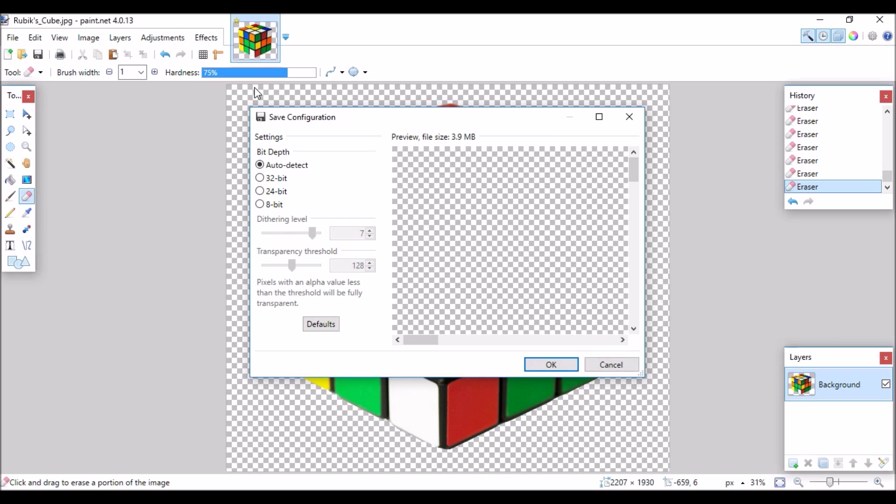
{"action": "left_click_drag", "start_coordinate": [639, 172], "coordinate": [647, 216]}
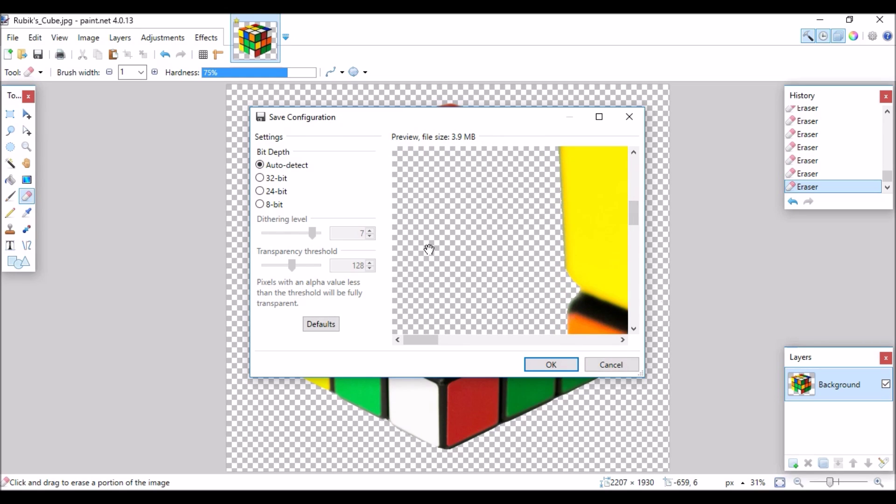